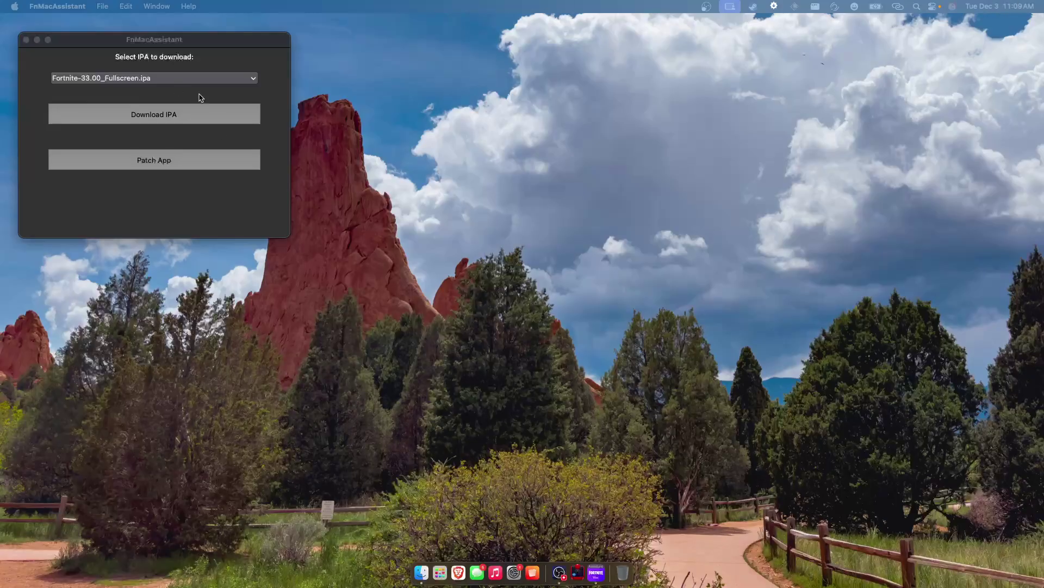
Focus the FnMacAssistant window and move it to the centre of the screen
left_click(212, 231)
left_click_drag(186, 38, 497, 143)
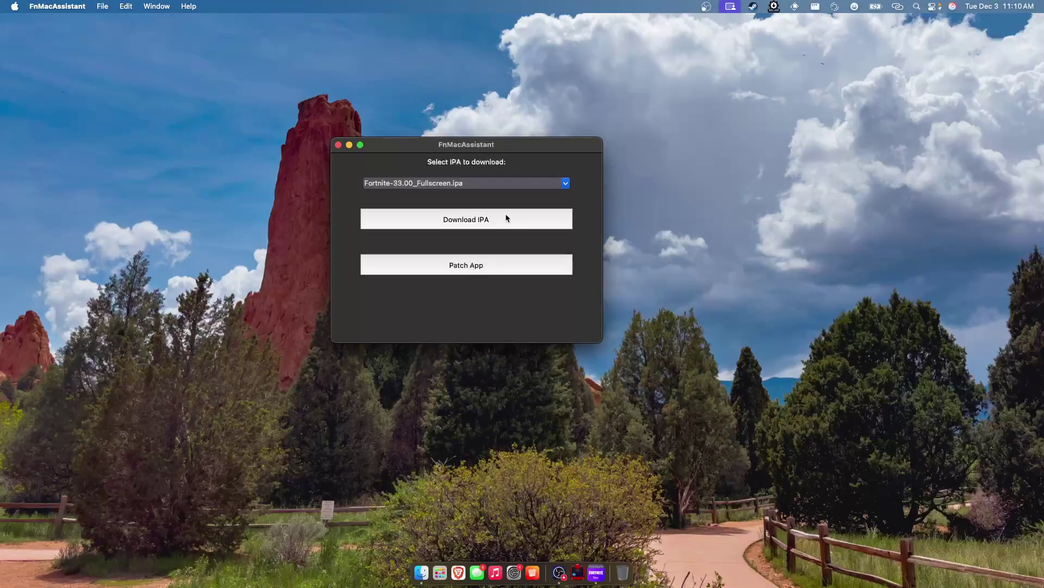
Choose Fortnite-33.00_Fullscreen.ipa in FnMacAssistant and start downloading it
left_click_drag(478, 150, 548, 137)
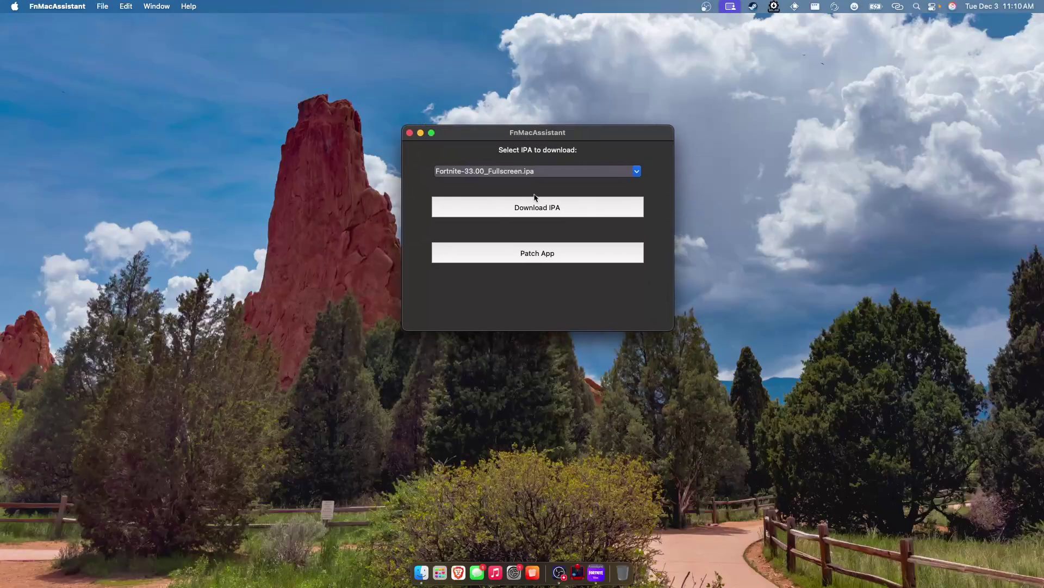
left_click(636, 172)
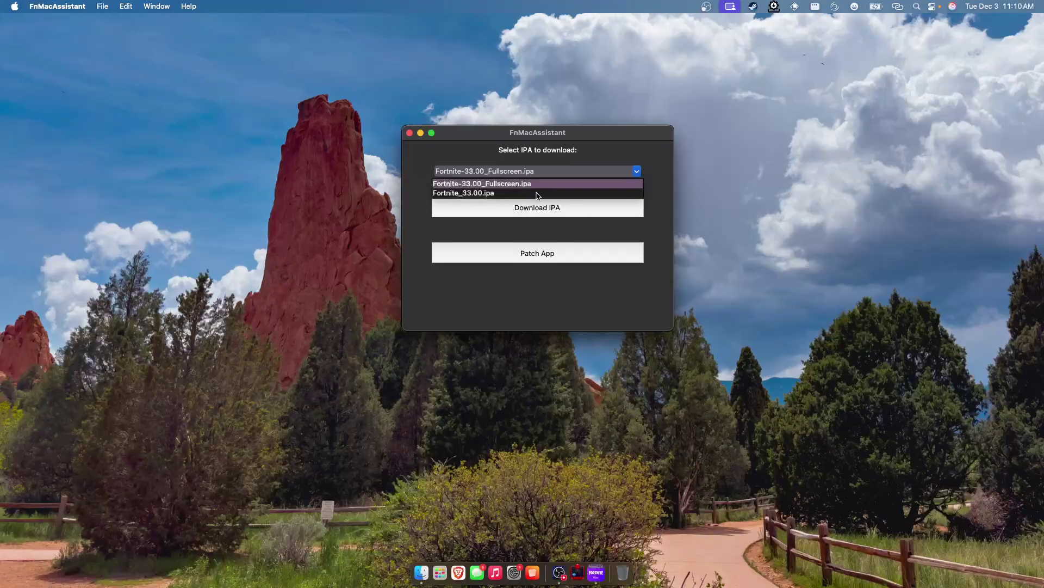
left_click(536, 193)
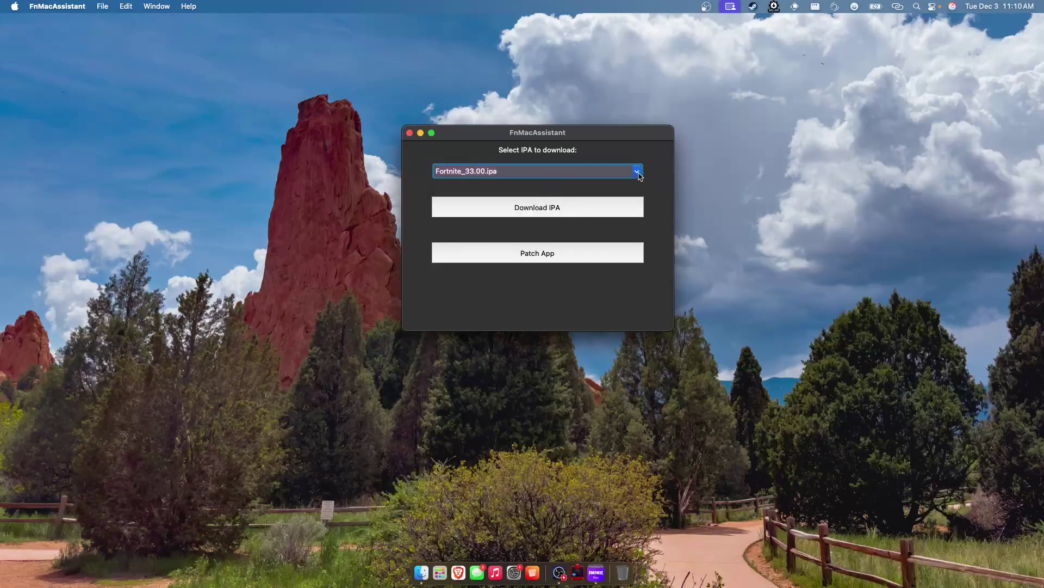
left_click(637, 172)
left_click(578, 185)
left_click(534, 172)
left_click(535, 202)
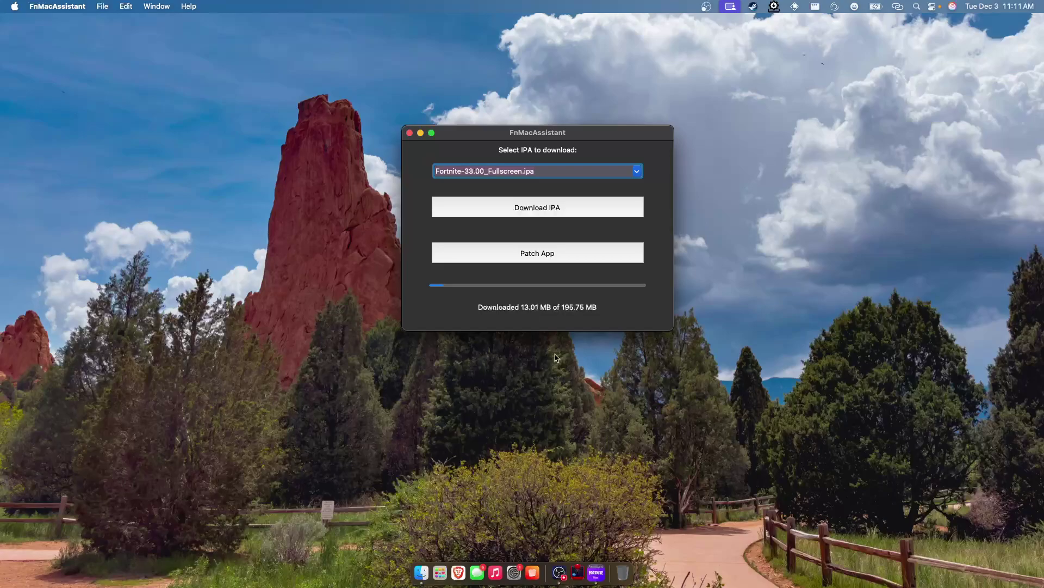
Launch Sideloadly from the launcher by searching 'sid'
key("alt+space")
type("side")
key("Return")
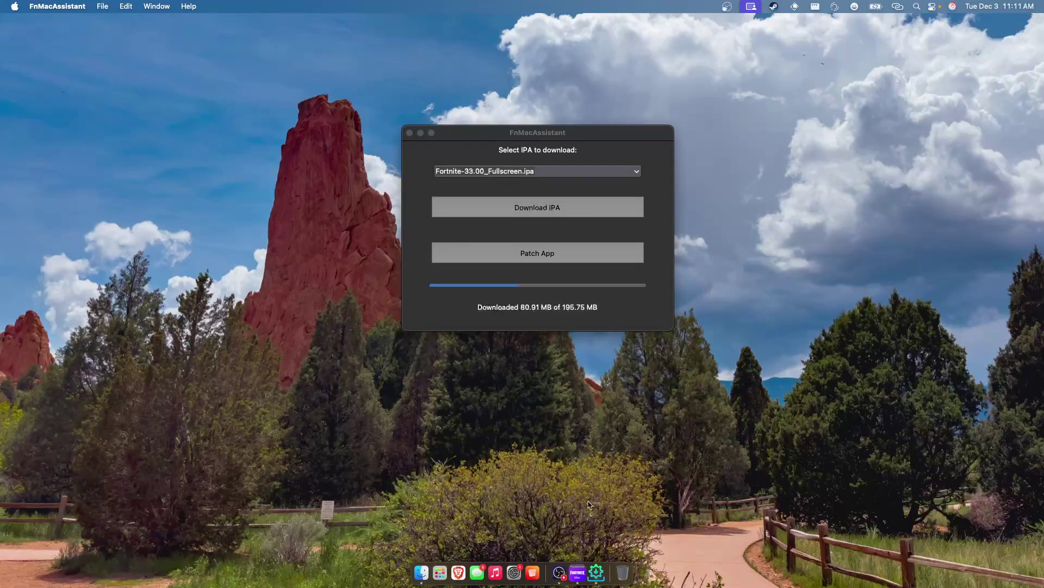
Keep the Apple Silicon Mac as Sideloadly's target device and dismiss the download-finished alert
left_click(597, 572)
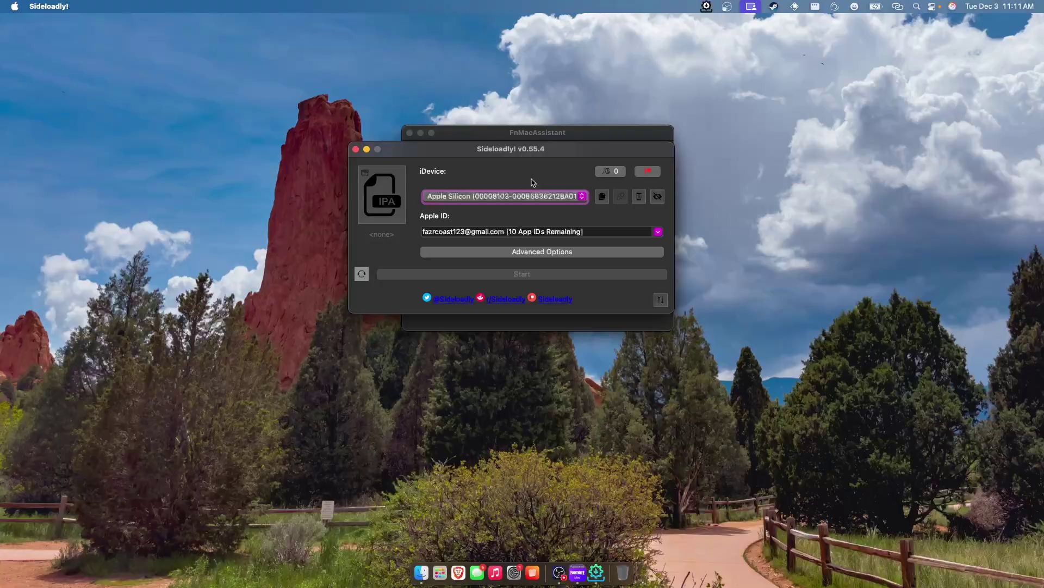
left_click(571, 199)
left_click(568, 199)
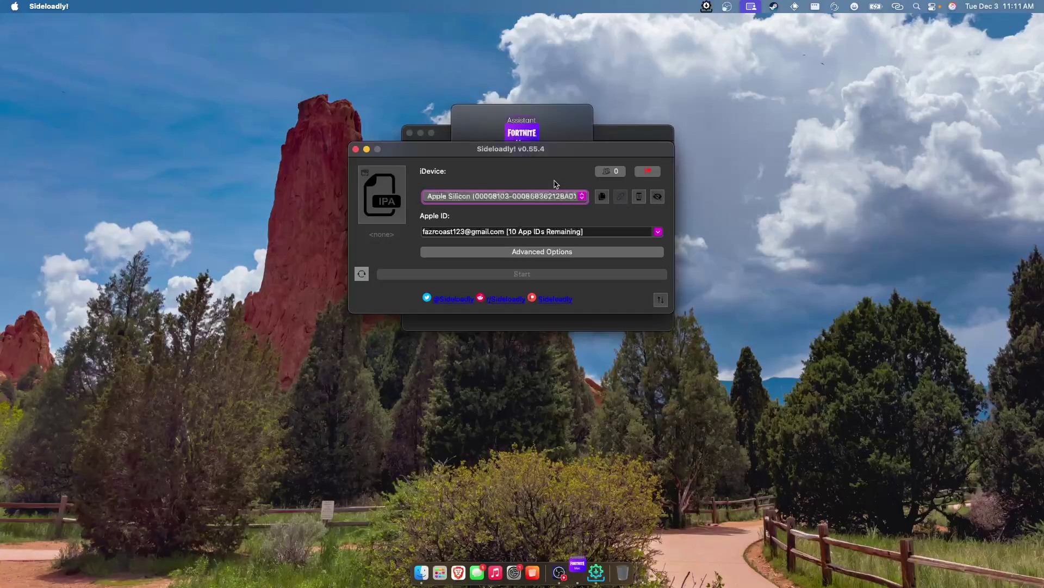
left_click(553, 274)
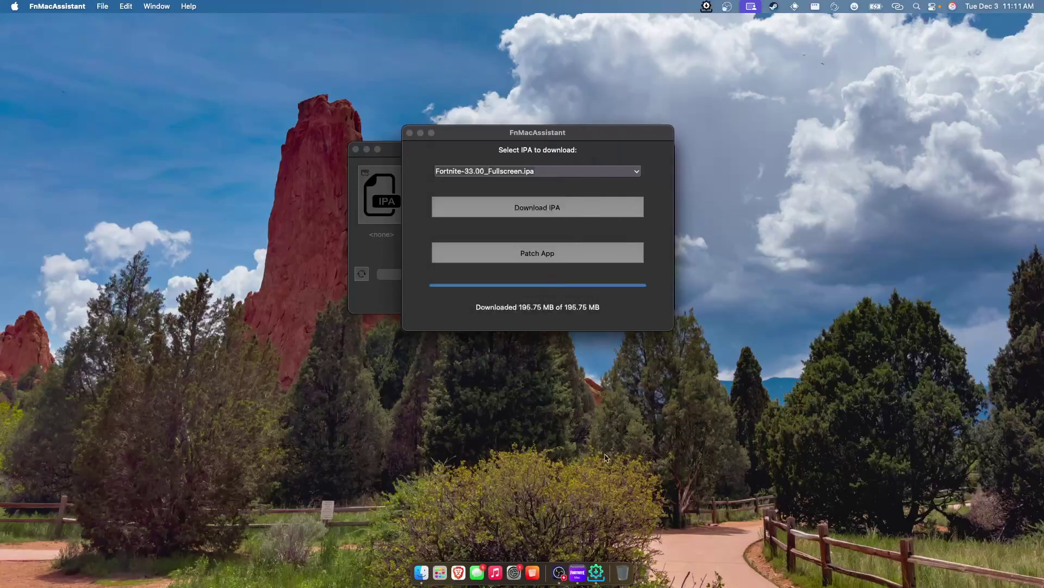
left_click(596, 572)
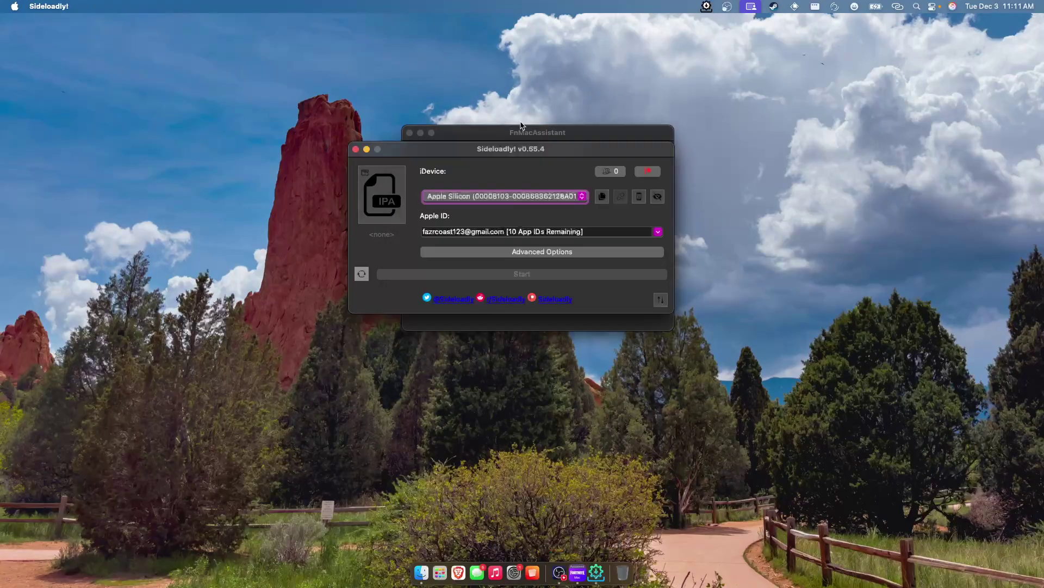
Reposition Sideloadly, check the completed 195.75 MB download, and reconfirm the Apple Silicon device
left_click_drag(497, 152, 552, 155)
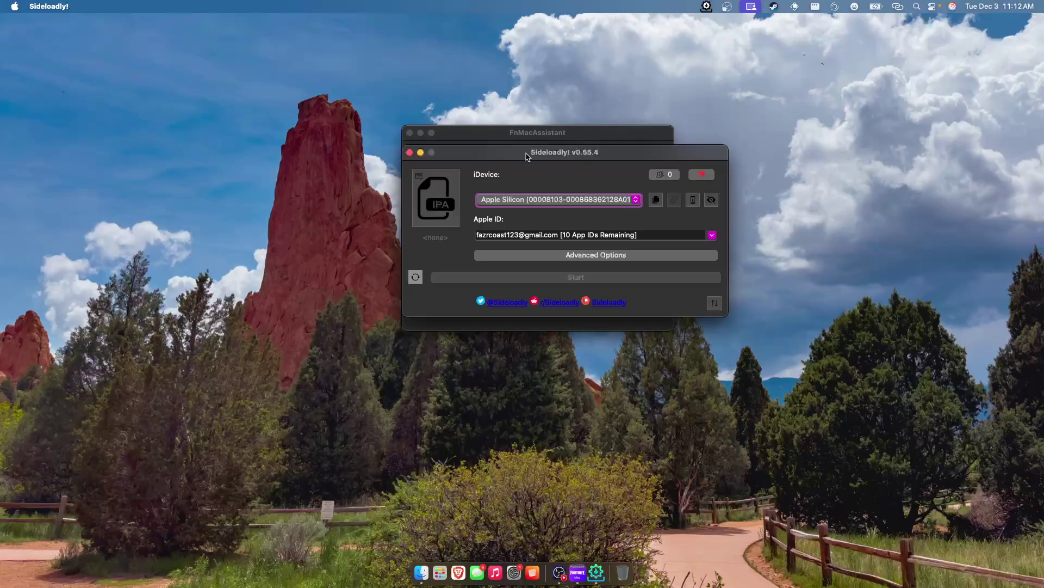
left_click_drag(532, 154, 507, 151)
left_click(535, 134)
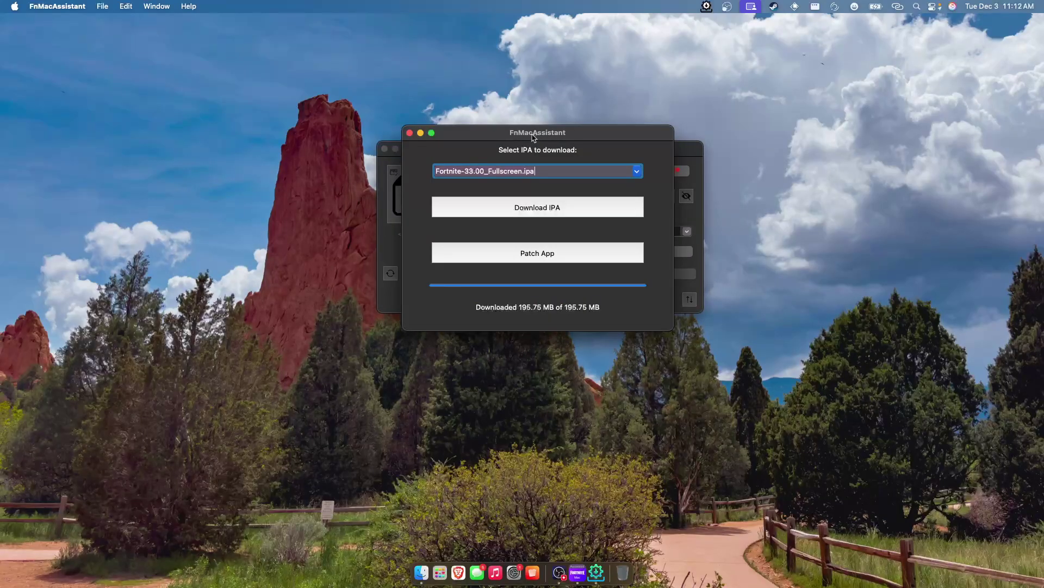
left_click(700, 180)
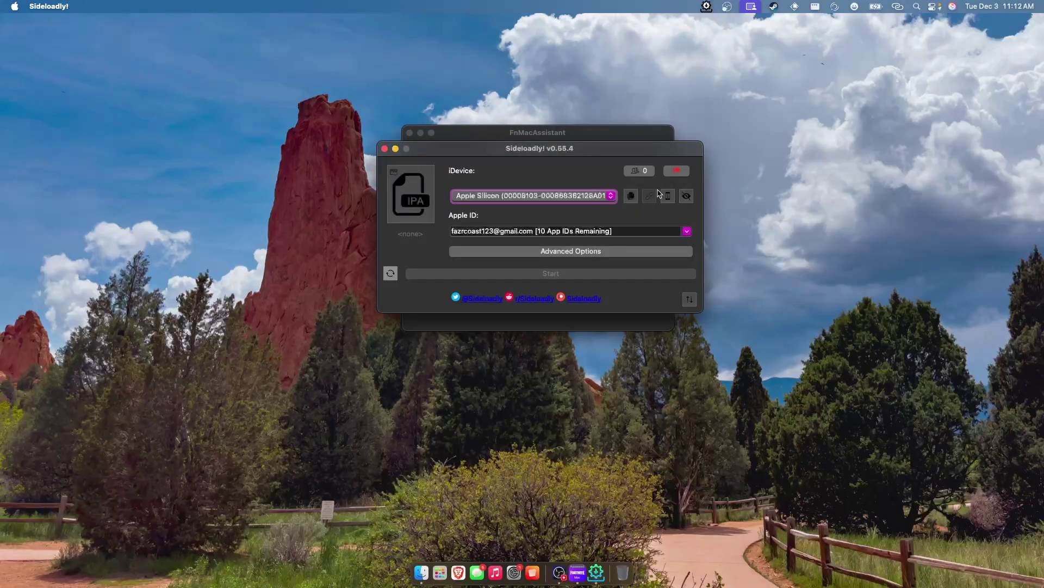
left_click(569, 195)
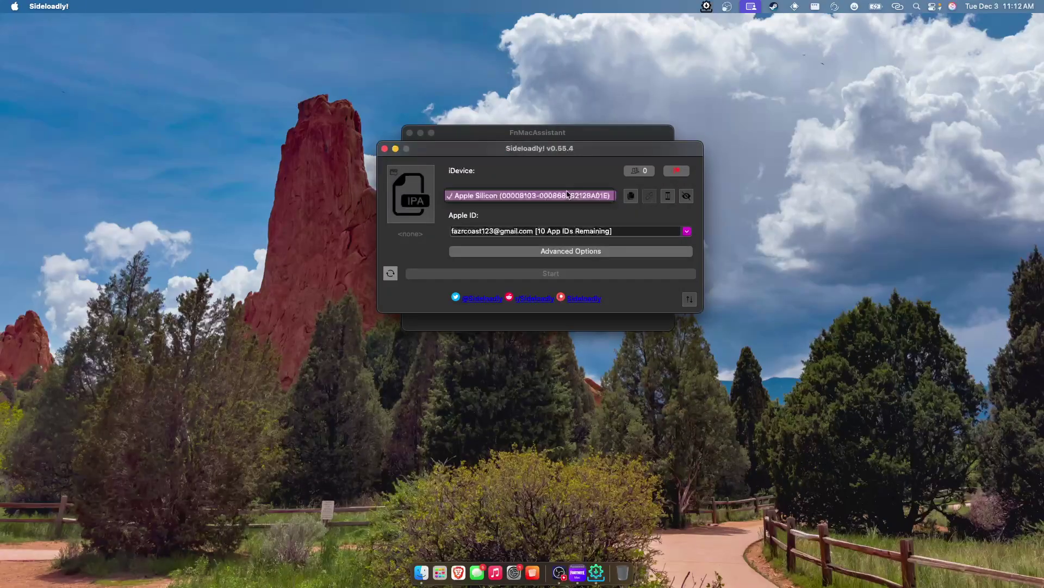
left_click(517, 191)
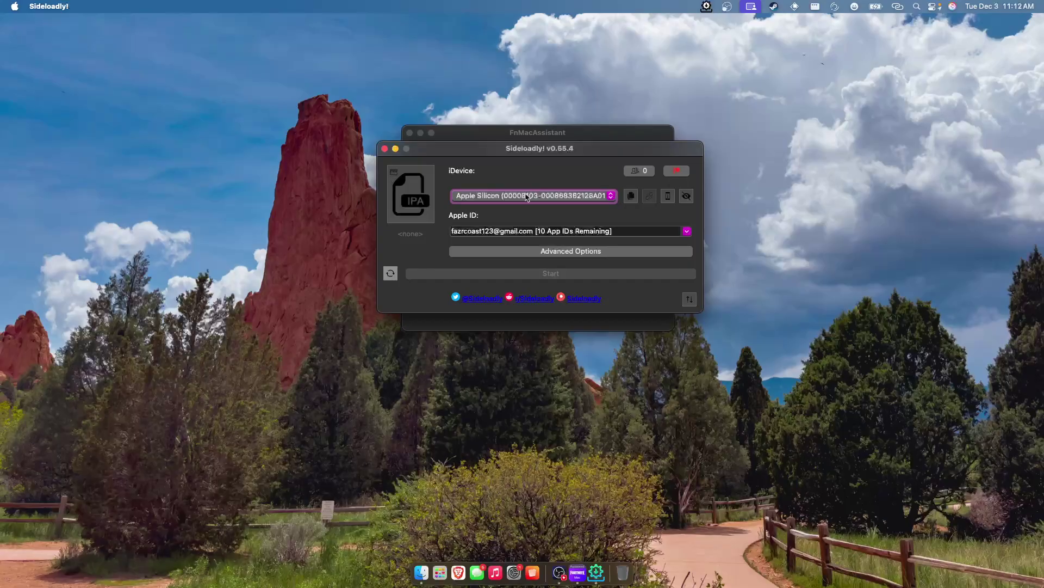
Load the downloaded Fortnite-33.00_Fullscreen.ipa from Downloads into Sideloadly
left_click(425, 201)
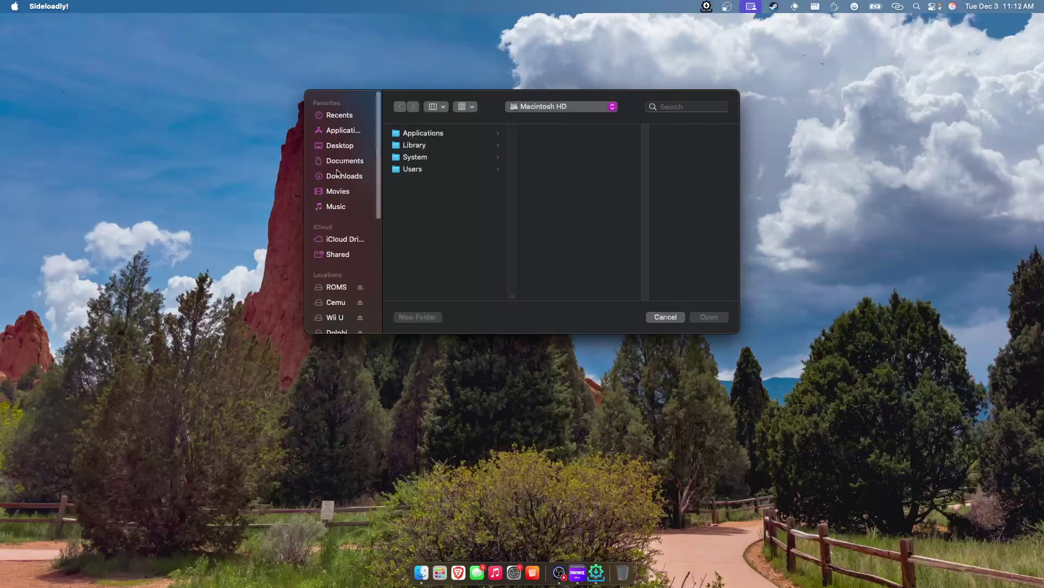
left_click(340, 175)
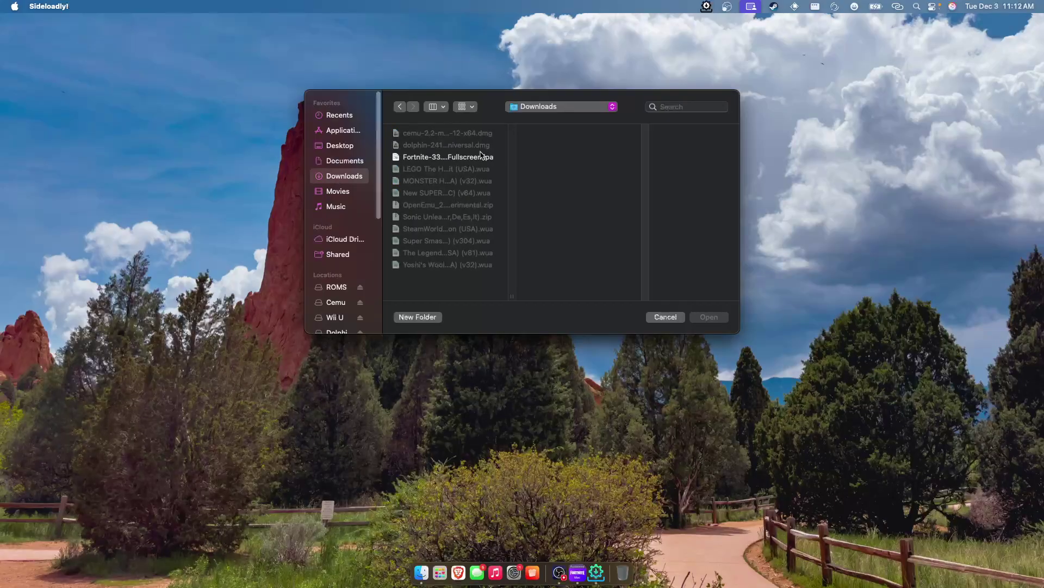
left_click(482, 157)
left_click(707, 317)
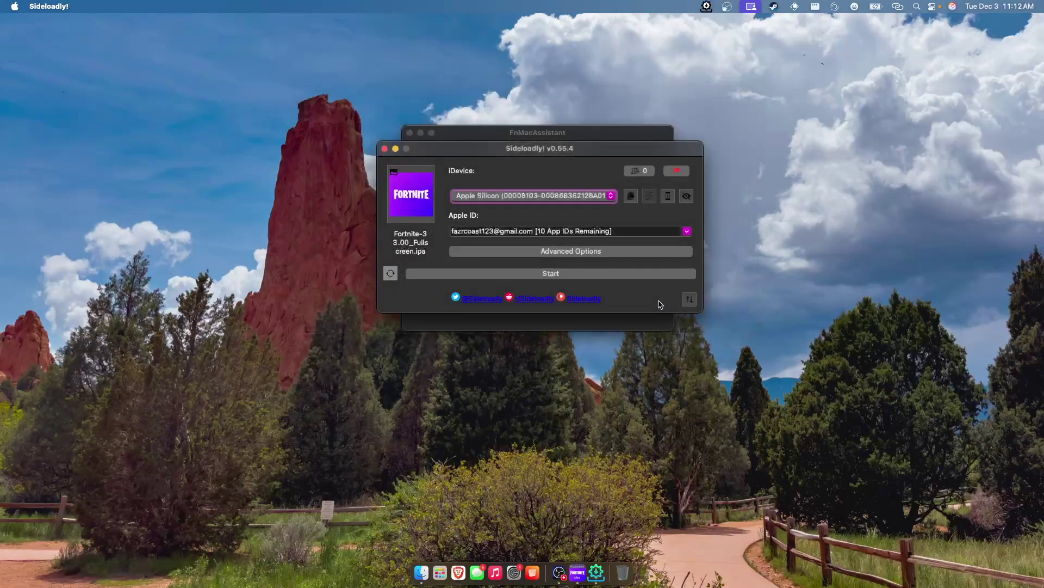
Keep the original app name, start sideloading, and cancel the auto-refresh prompt
left_click(552, 252)
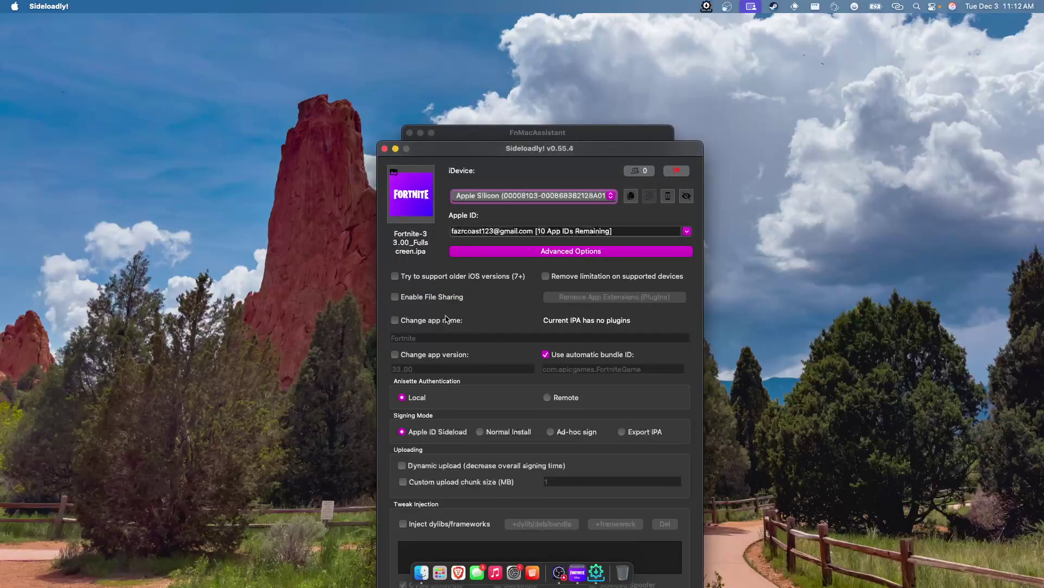
left_click(395, 321)
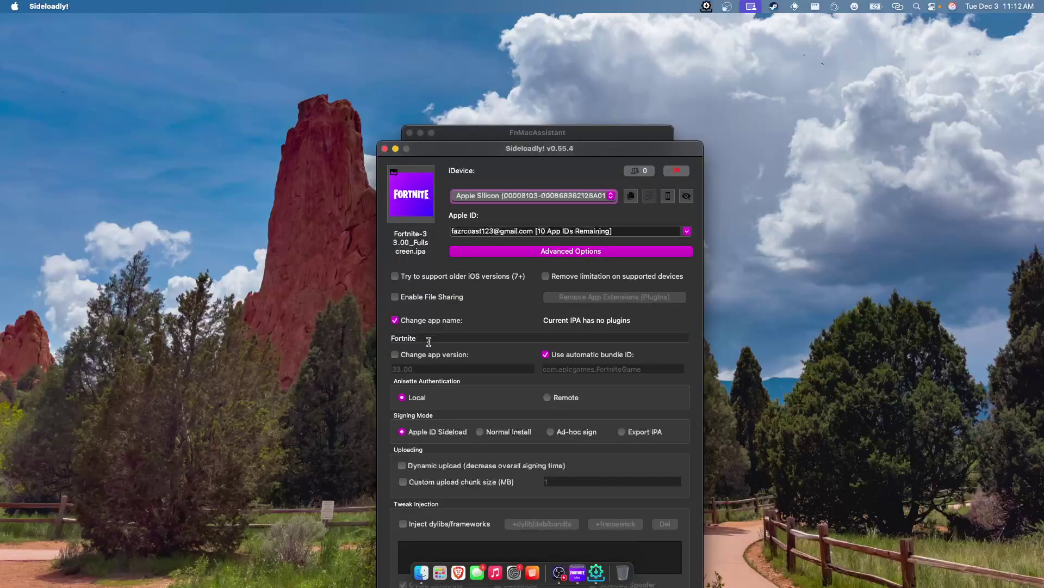
left_click(396, 321)
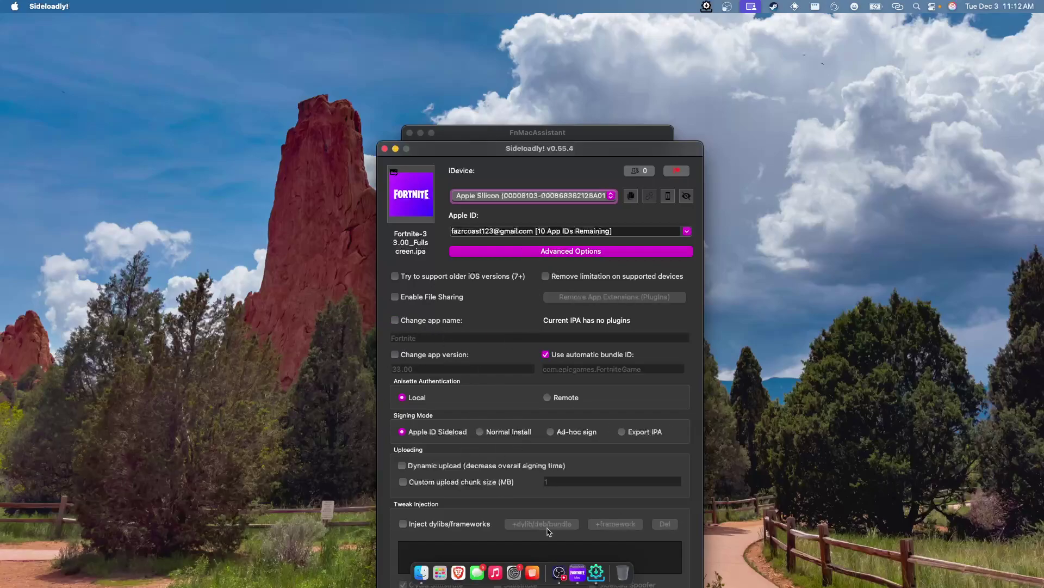
left_click(588, 251)
left_click(561, 273)
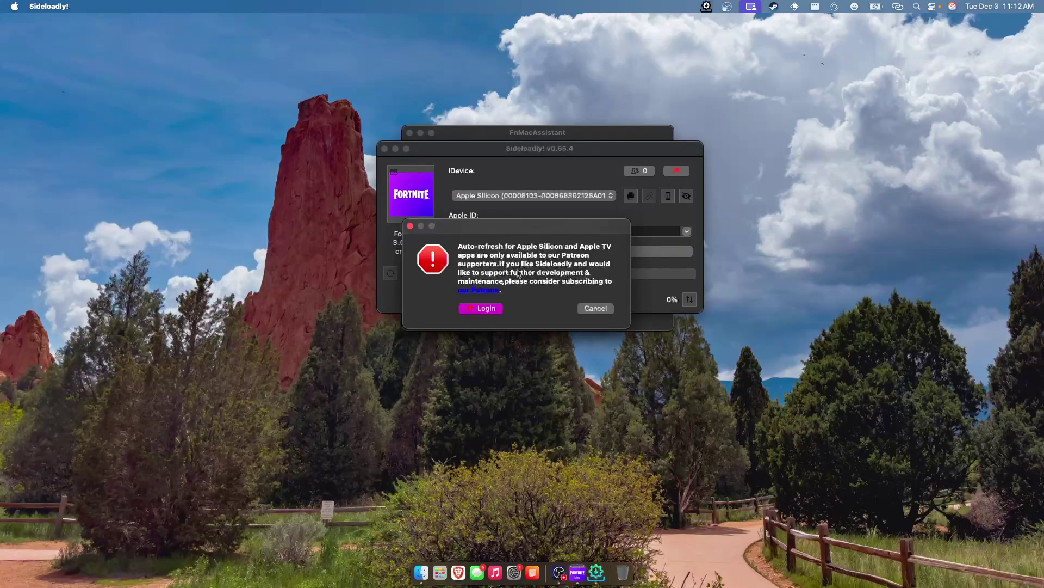
left_click(590, 310)
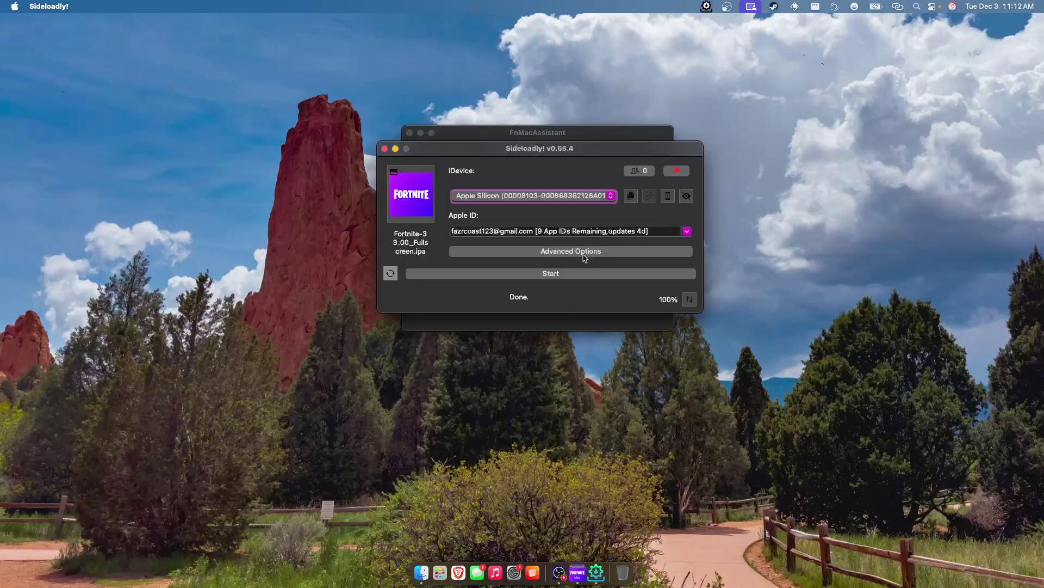
Search 'fort' in the launcher, then abandon it and switch to Finder
key("alt+space")
type("fort")
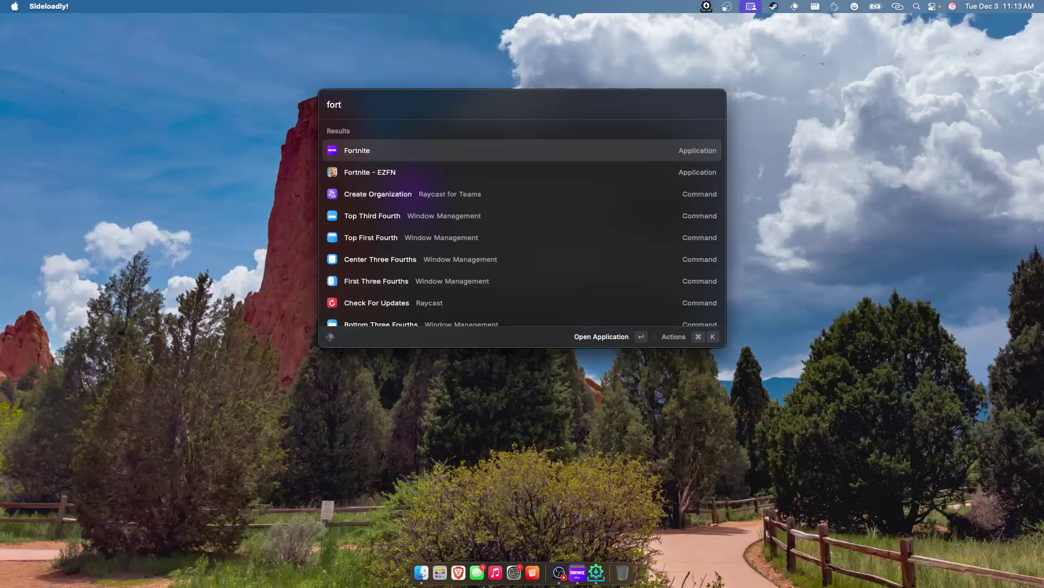
key("Escape")
key("Escape")
key("super+Tab")
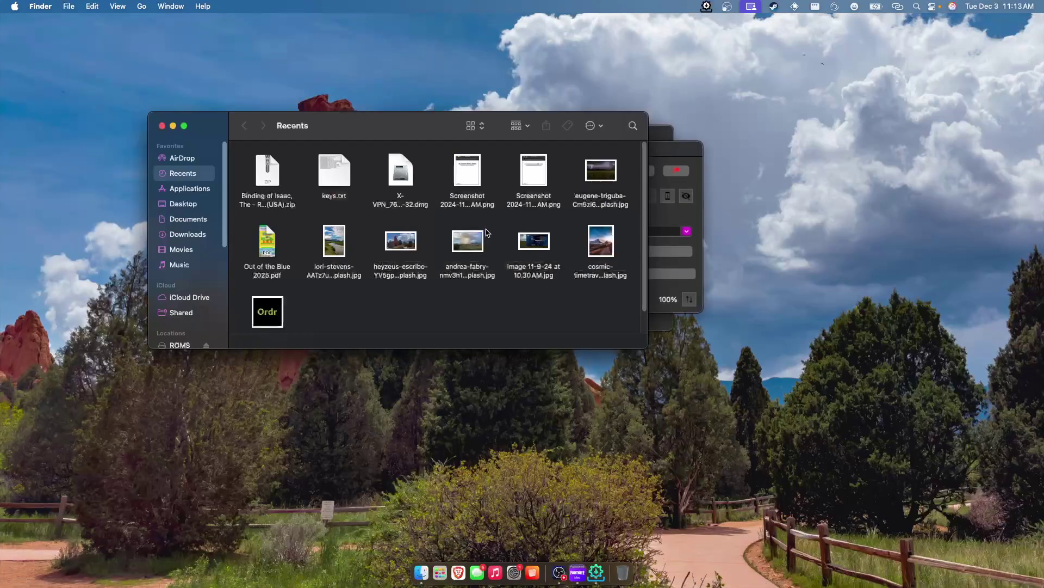
Launch Fortnite.app from the Applications folder in Finder
left_click(188, 234)
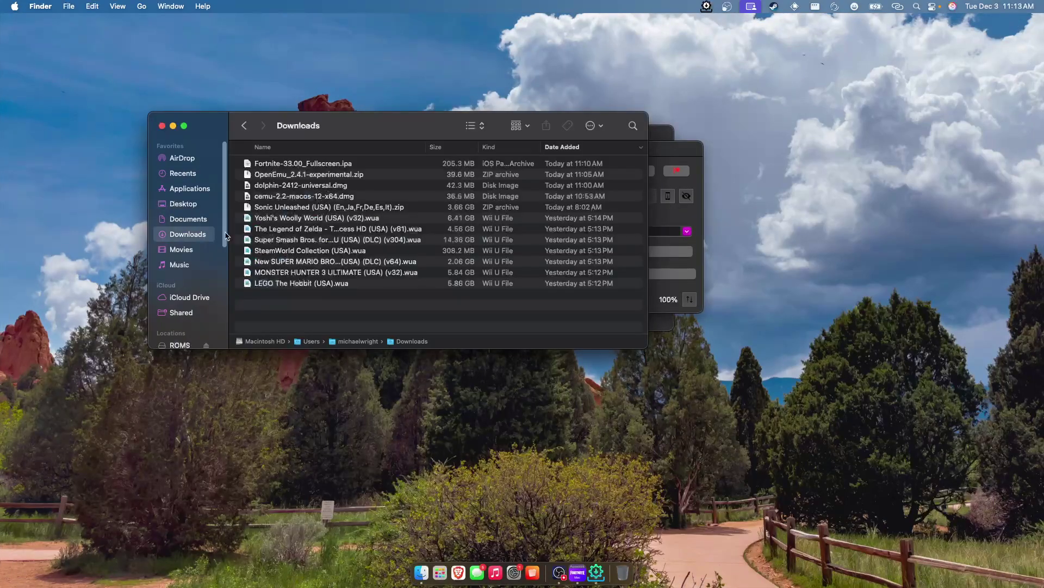
left_click(190, 188)
scroll(380, 191, "down", 10)
scroll(409, 196, "up", 5)
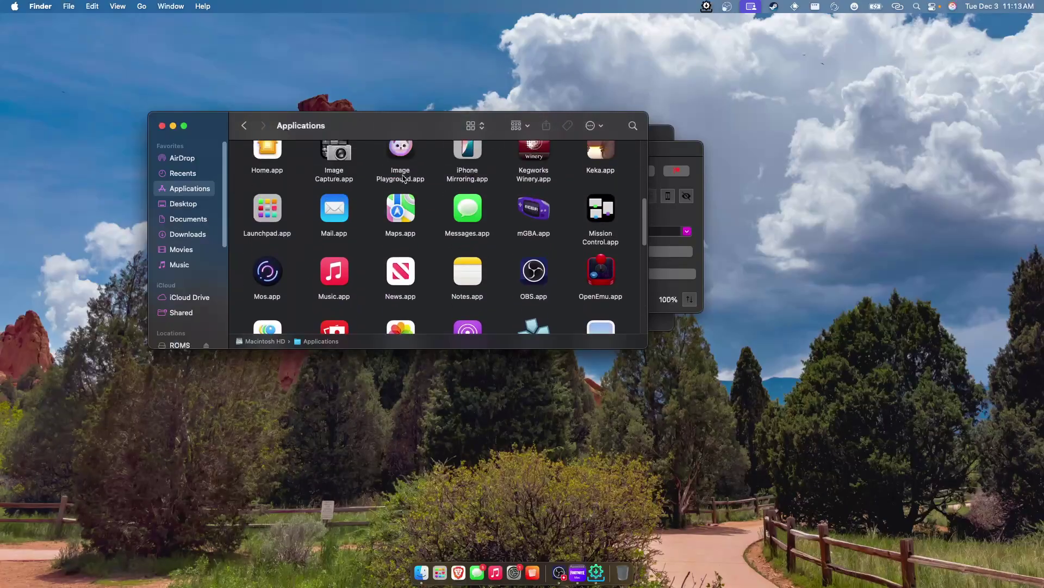
scroll(413, 201, "down", 10)
scroll(538, 278, "up", 15)
scroll(567, 299, "down", 3)
left_click(534, 220)
double_click(552, 219)
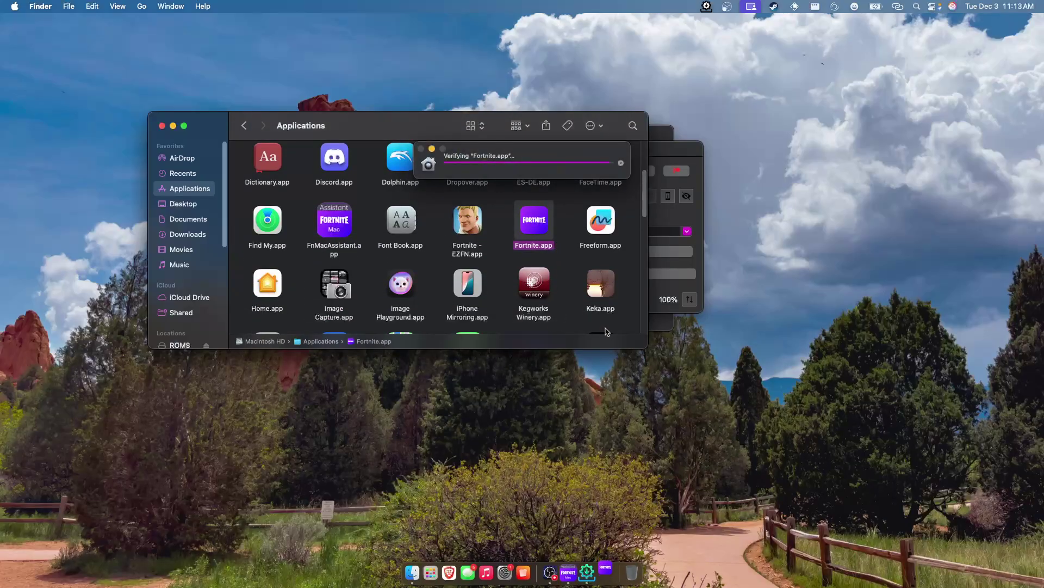
Dismiss the Fortnite personal-testing warning and go to Privacy & Security in System Settings
left_click(520, 251)
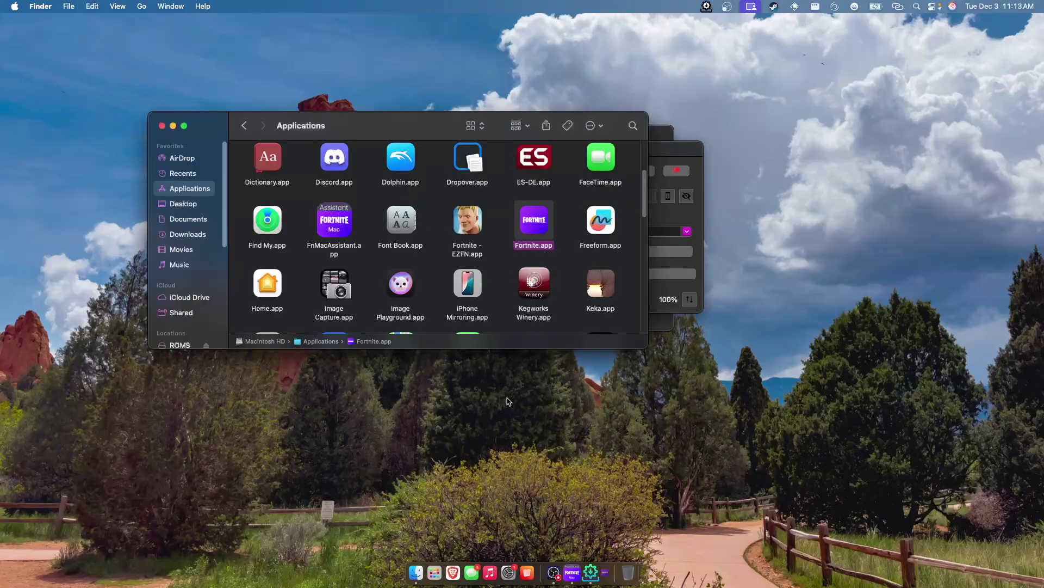
left_click(513, 573)
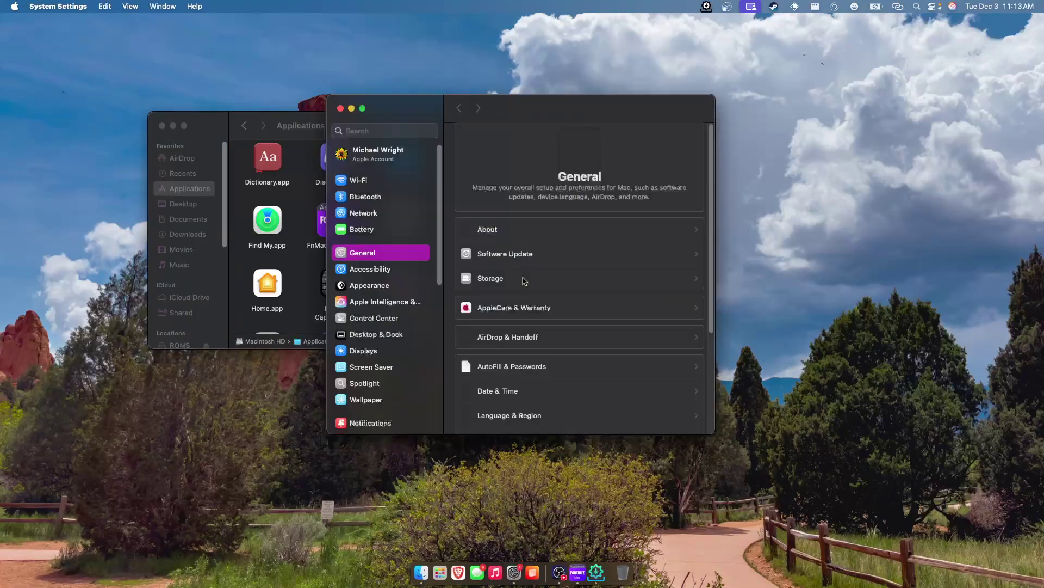
scroll(383, 292, "down", 5)
left_click(404, 310)
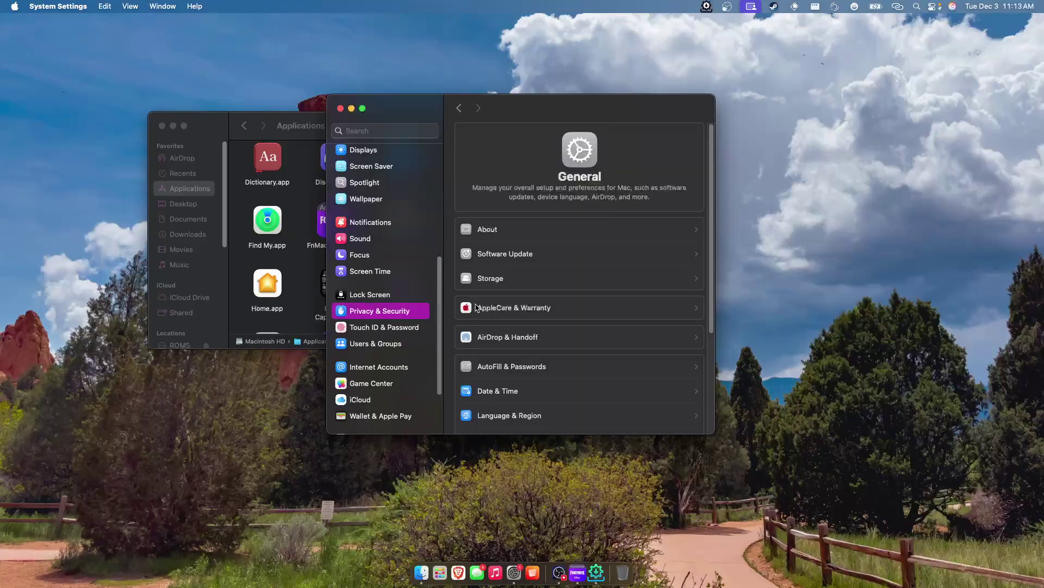
Approve Fortnite with Open Anyway, confirm Open, and return to FnMacAssistant
scroll(538, 286, "down", 10)
left_click(672, 284)
left_click(552, 238)
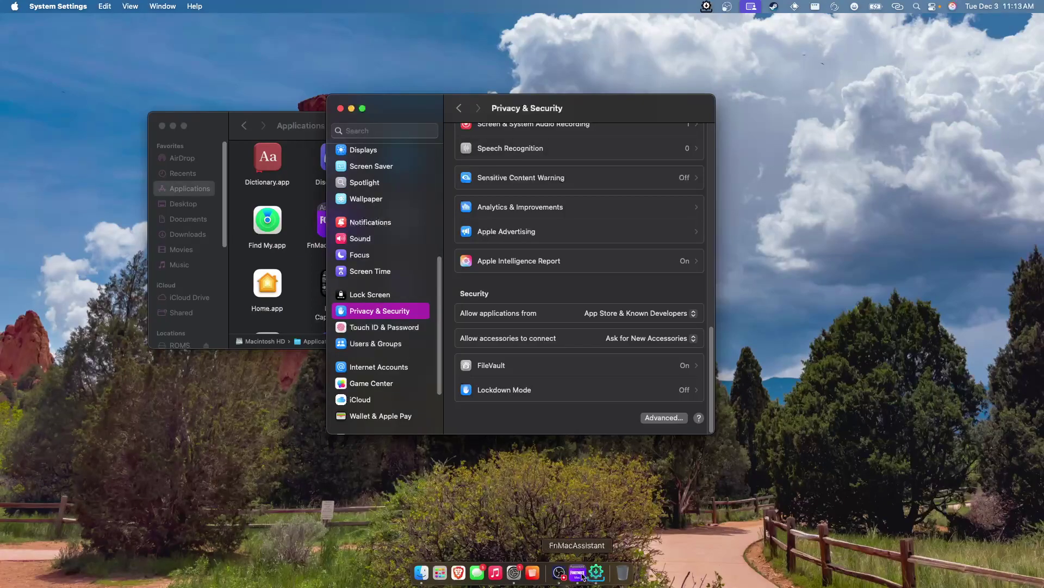
left_click(596, 571)
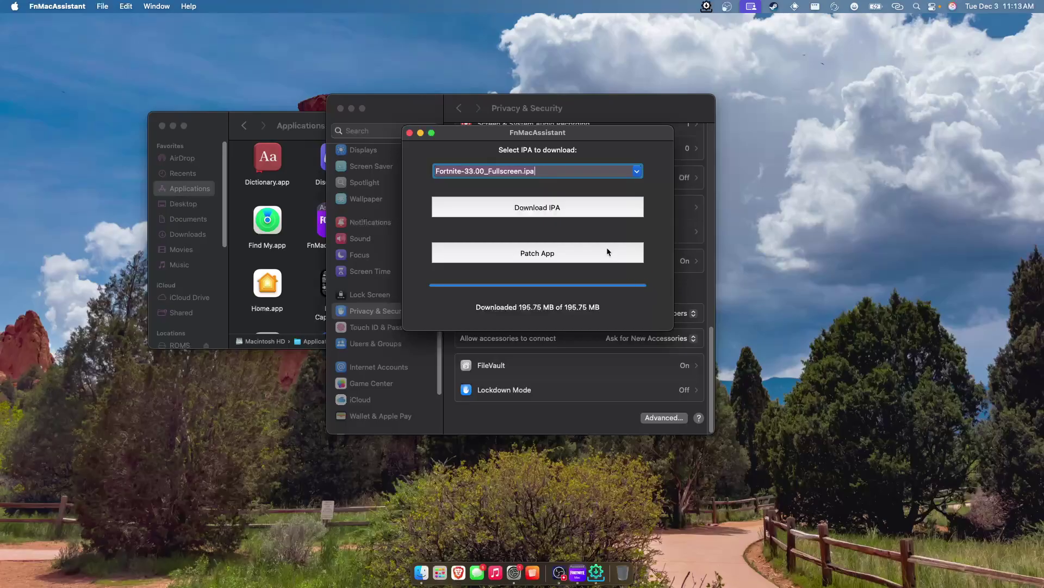
Patch Fortnite.app with FnMacAssistant's Patch App, then relaunch it from Applications
left_click_drag(595, 134, 922, 129)
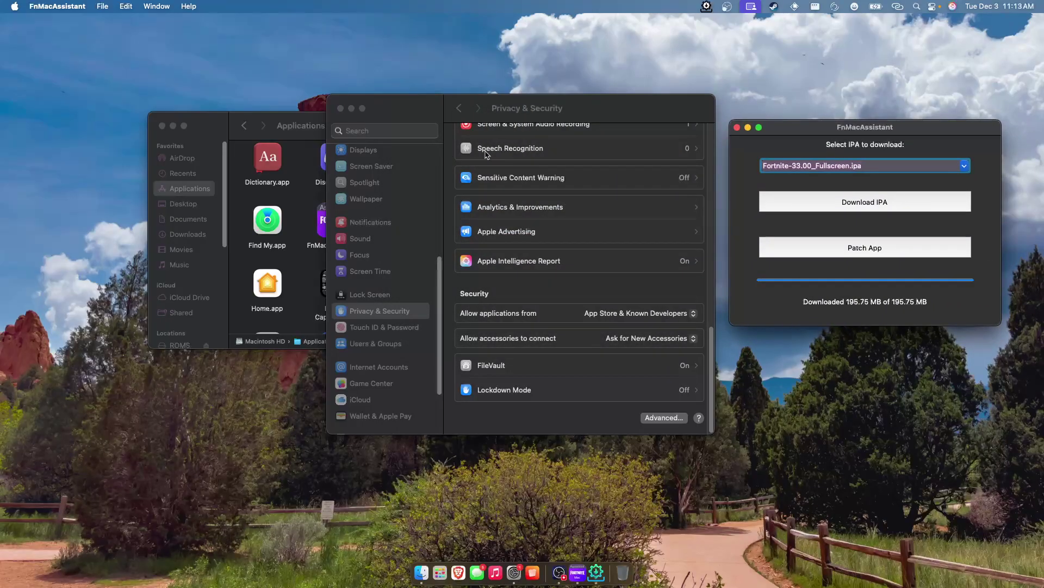
left_click(273, 259)
left_click(823, 267)
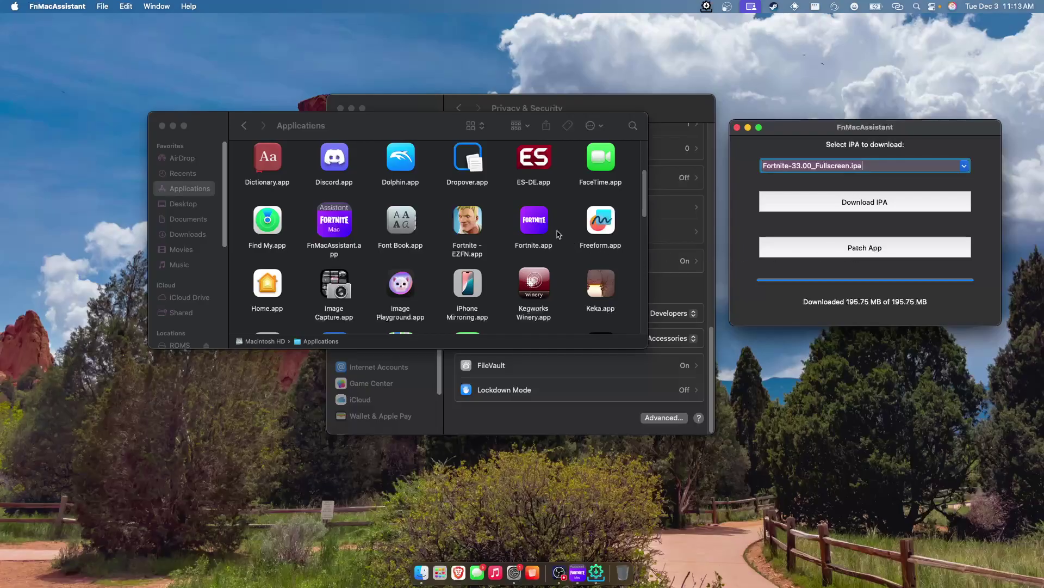
left_click(888, 254)
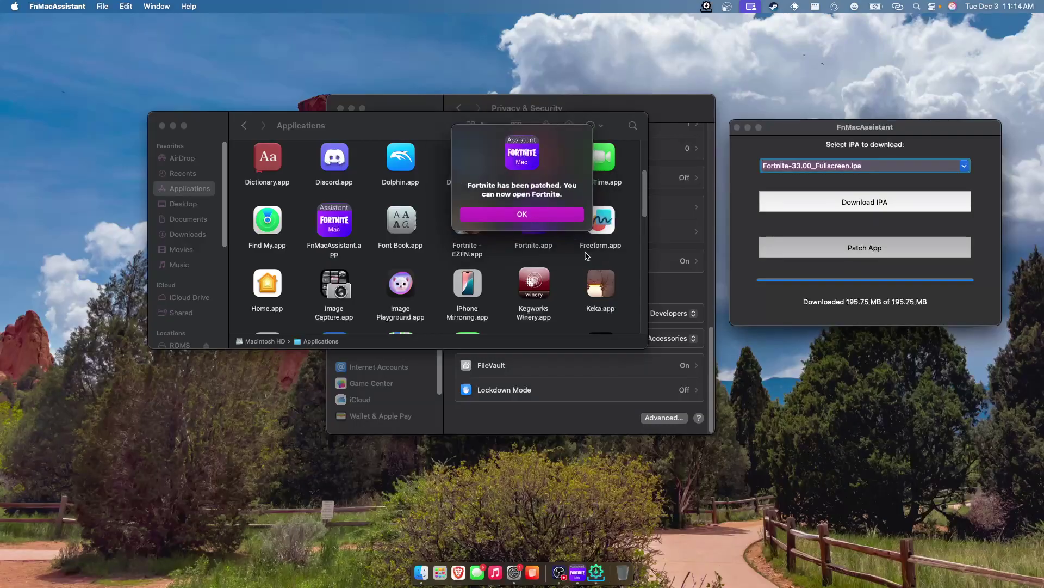
left_click(566, 215)
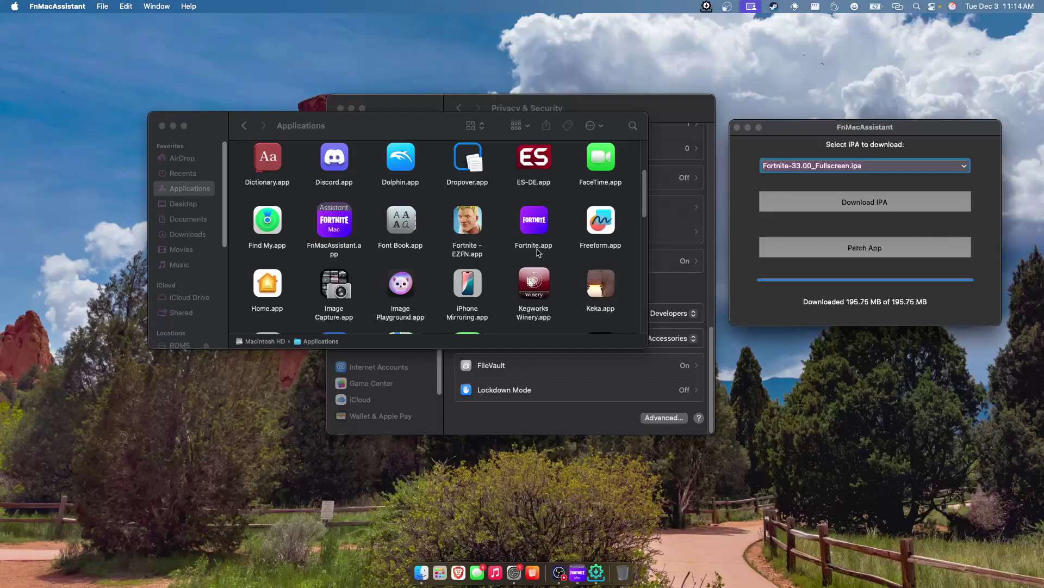
double_click(534, 221)
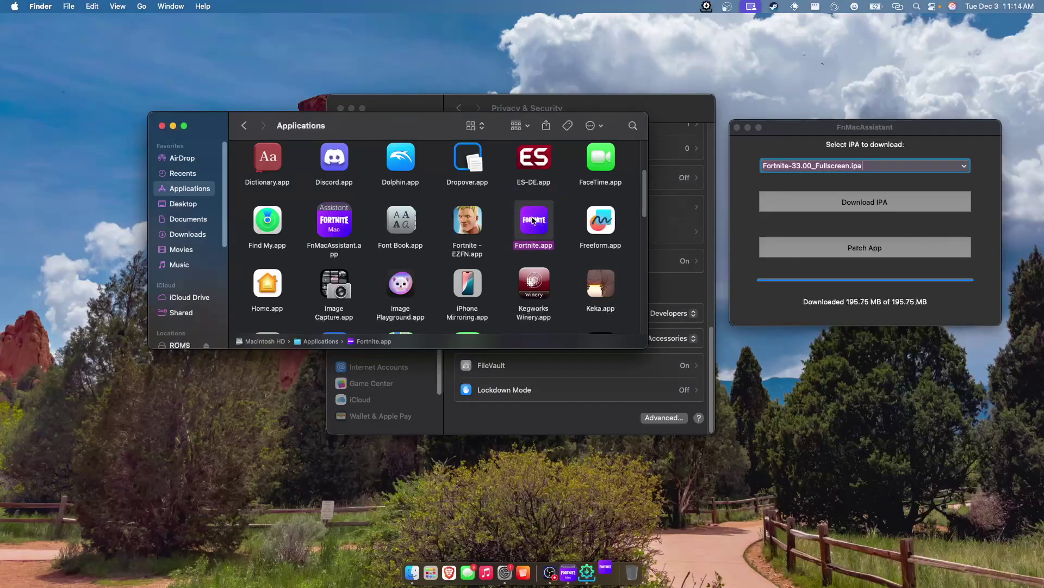